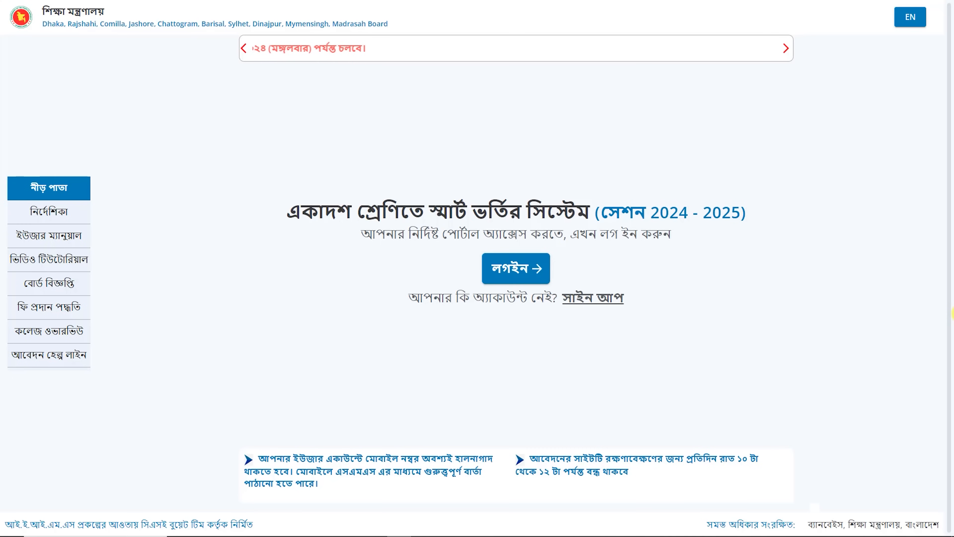
# Sign in to IEIMS with the institution's EDU ID username and the account password
pyautogui.click(524, 270)
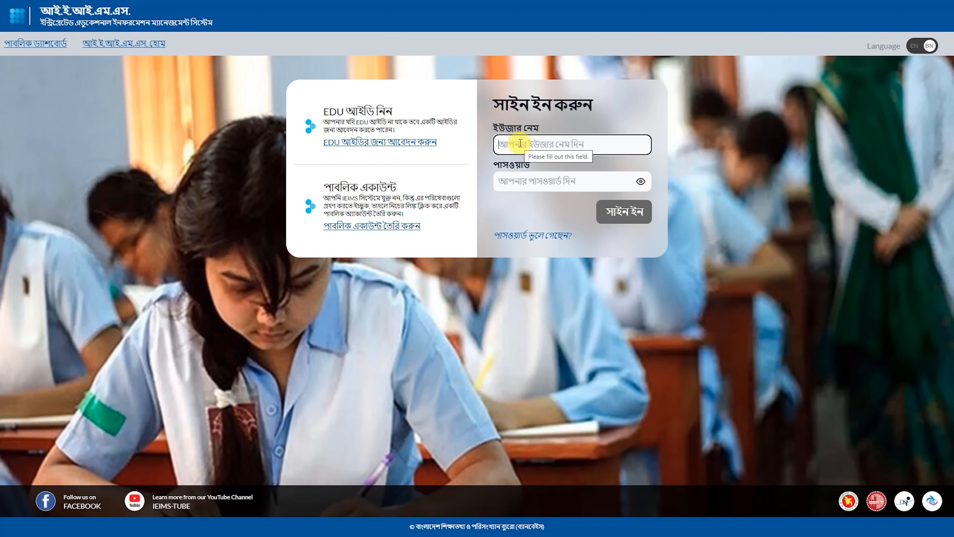
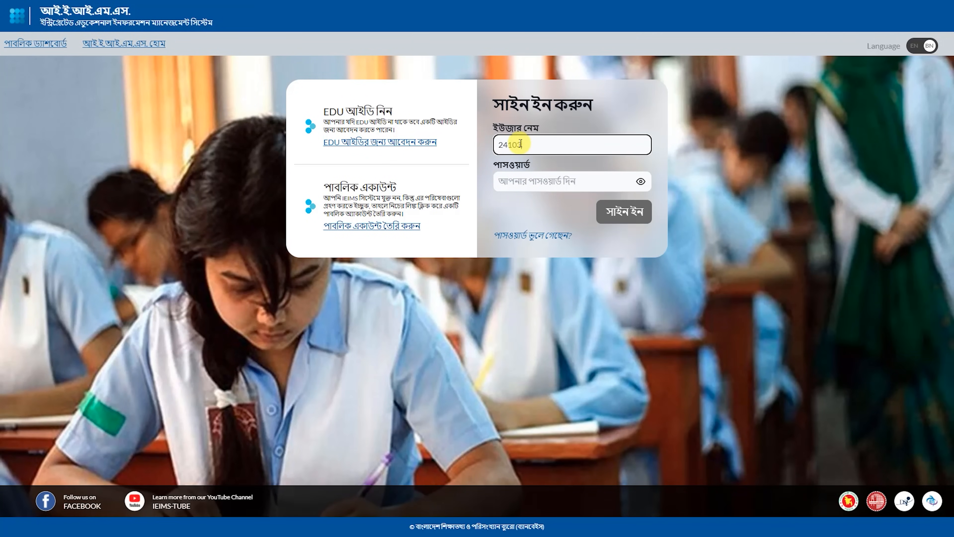
pyautogui.click(537, 178)
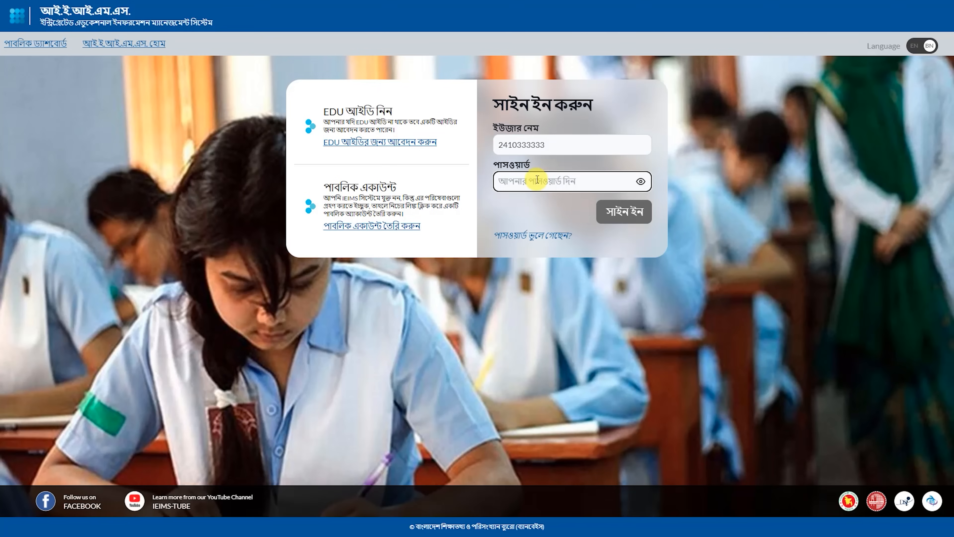
pyautogui.hotkey('ctrl', 'v')
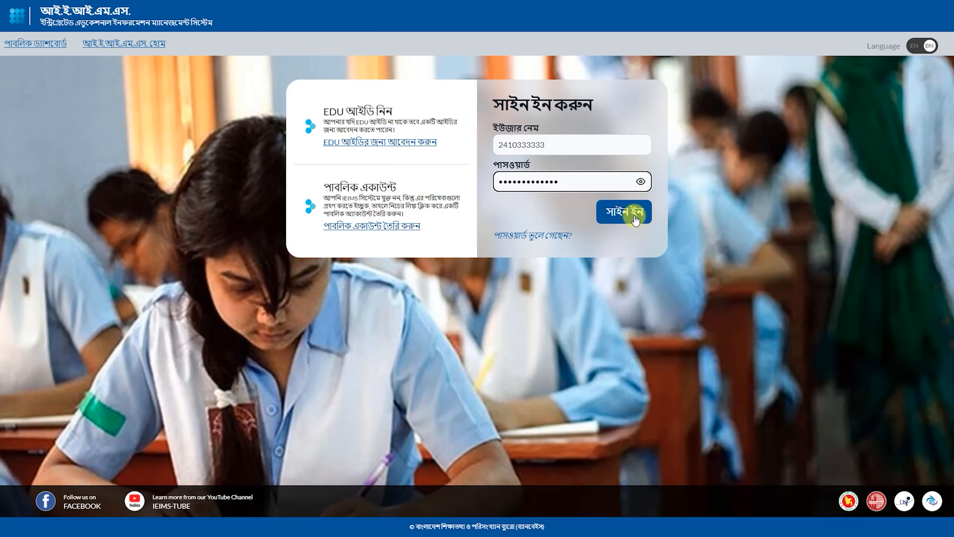
pyautogui.click(635, 216)
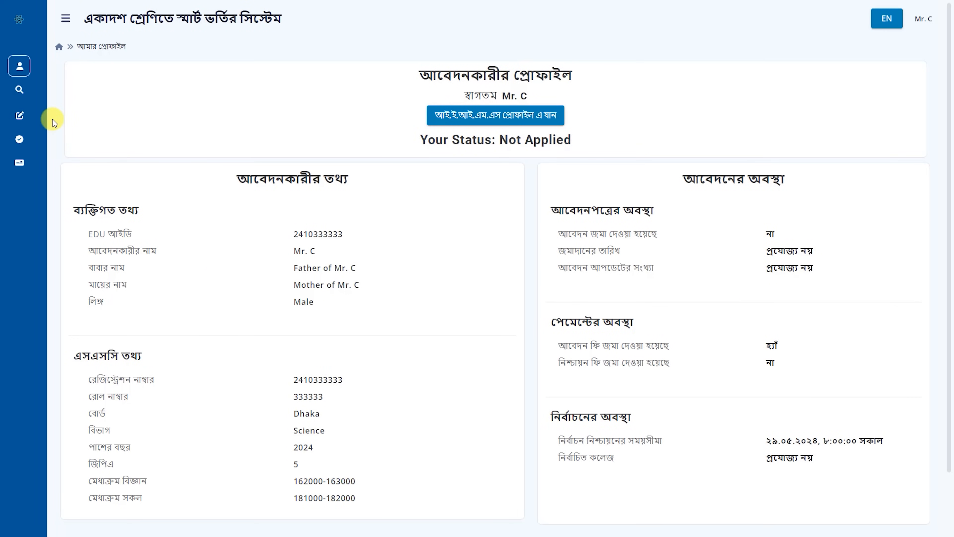
# Open the আবেদন করুন application form from the sidebar's আবেদন section
pyautogui.click(44, 117)
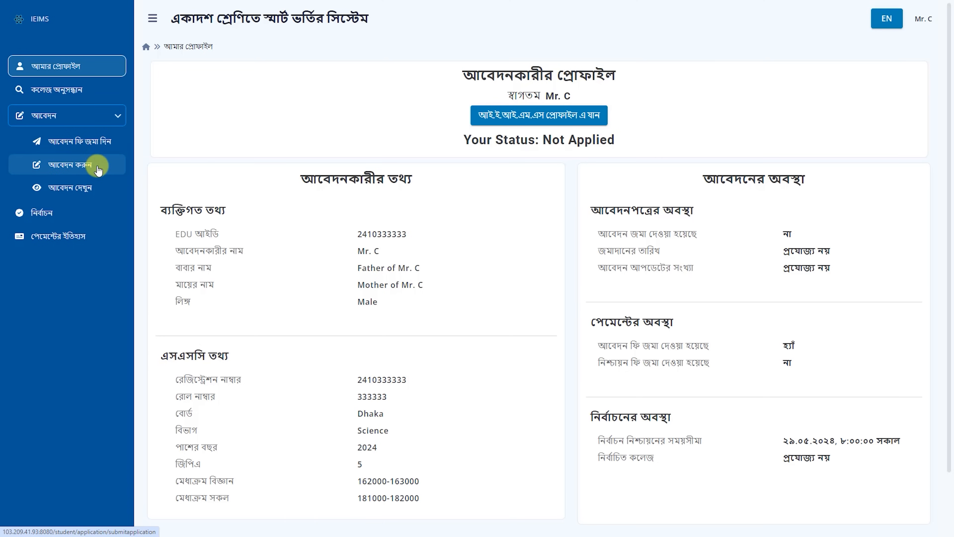
pyautogui.click(106, 169)
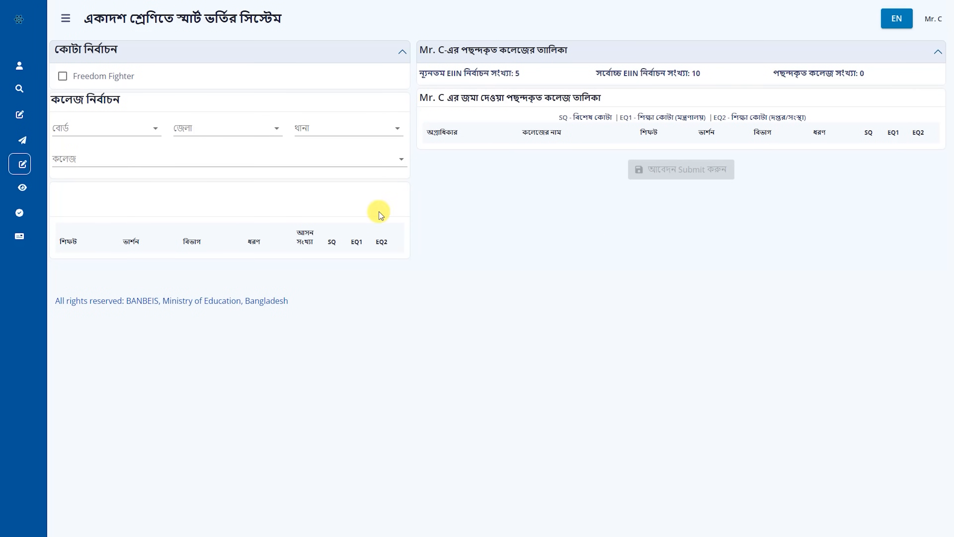
# Select Dhaka board, Dhaka district, Dohar thana and college 108010 - JOYPARA COLLEGE
pyautogui.click(156, 130)
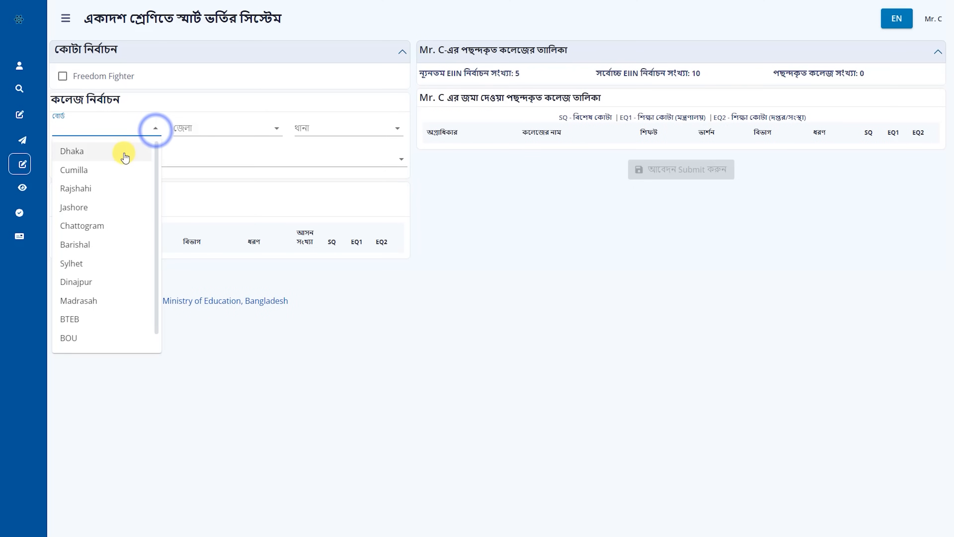
pyautogui.click(124, 153)
pyautogui.click(280, 132)
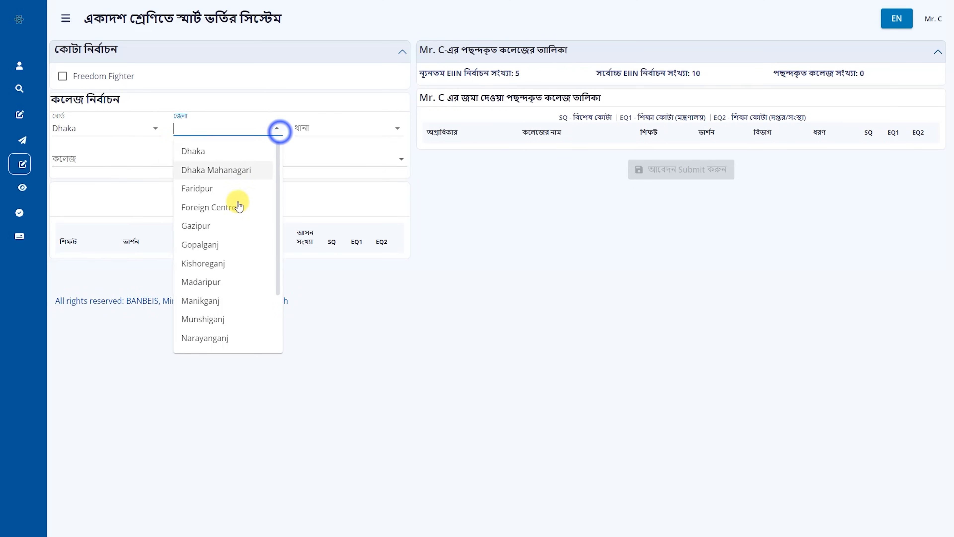
pyautogui.click(228, 156)
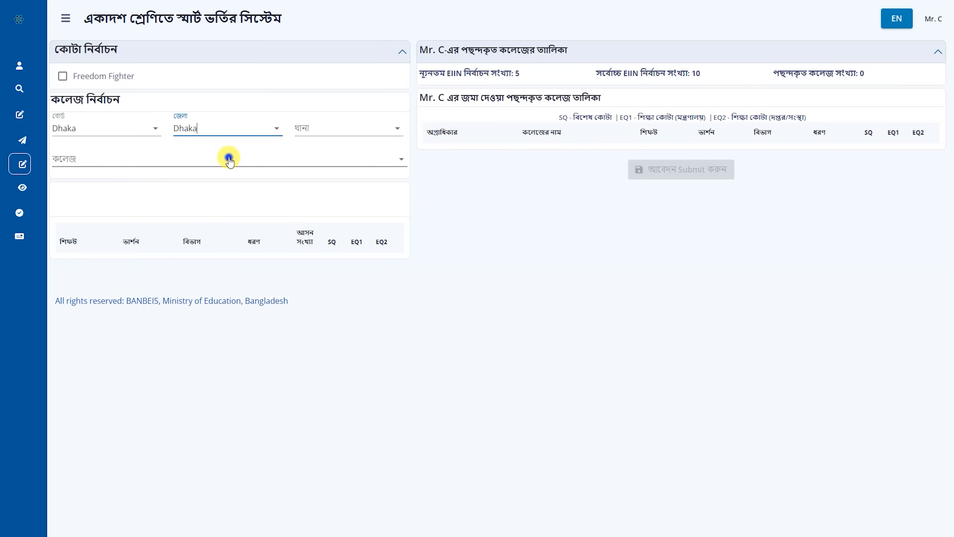
pyautogui.click(396, 130)
pyautogui.click(348, 170)
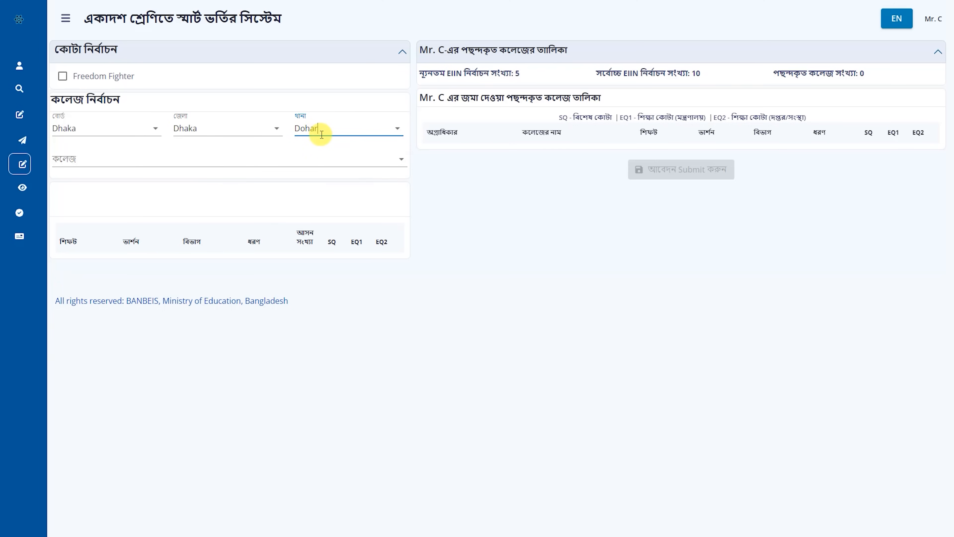
pyautogui.click(398, 158)
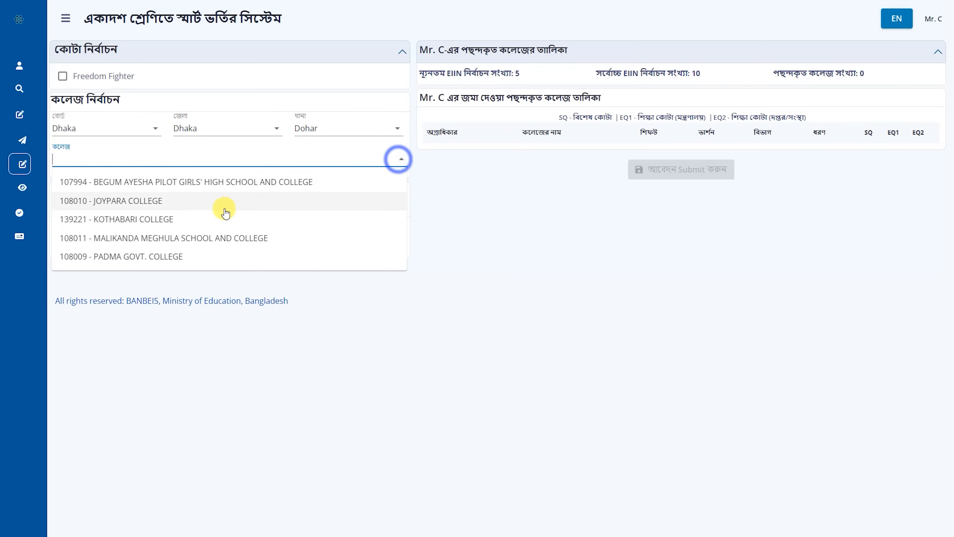
pyautogui.click(199, 204)
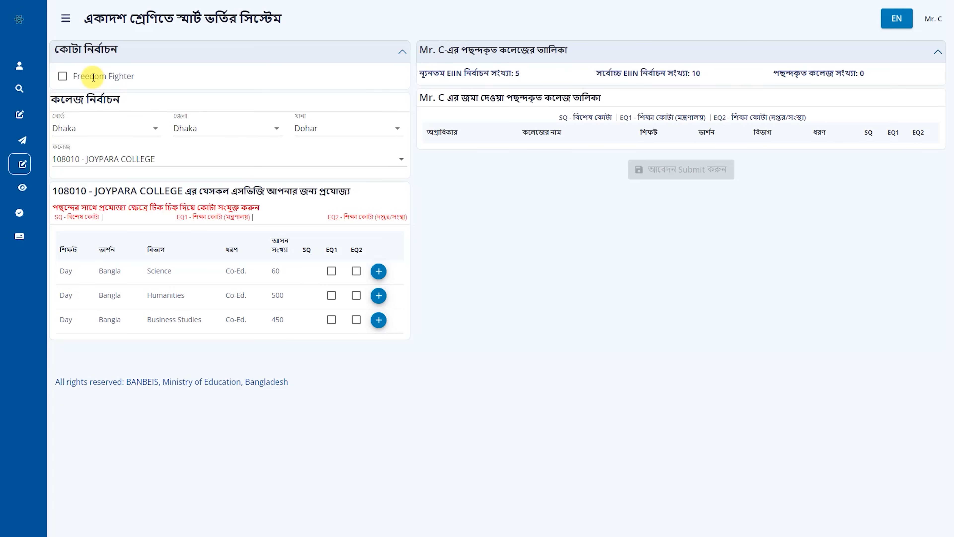
# Add JOYPARA COLLEGE's Science, Humanities and Business Studies groups as choices 1–3
pyautogui.click(378, 271)
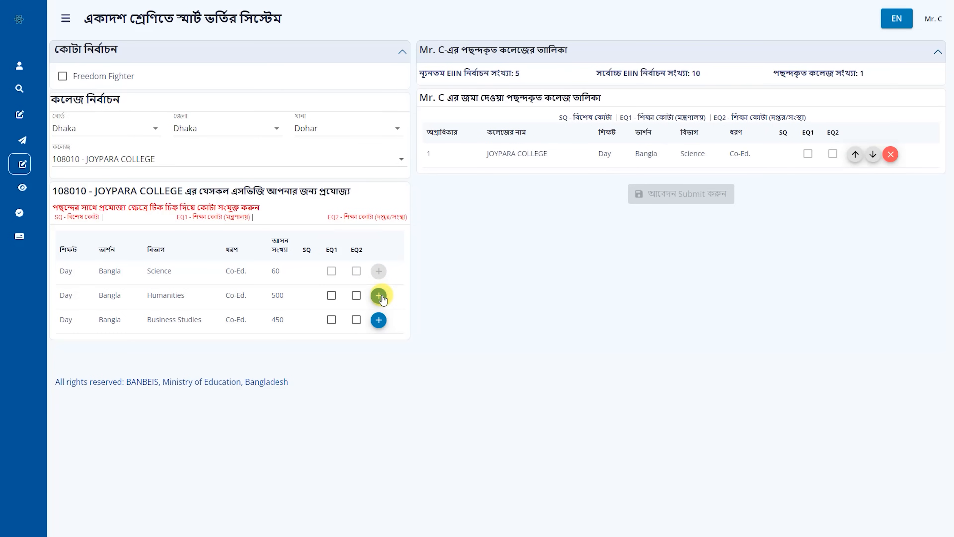
pyautogui.click(379, 295)
pyautogui.click(379, 319)
# Add 108009 - PADMA GOVT. COLLEGE's three groups, then pick BAJITPUR RAZZAKUNESSA in Kishoreganj
pyautogui.click(402, 159)
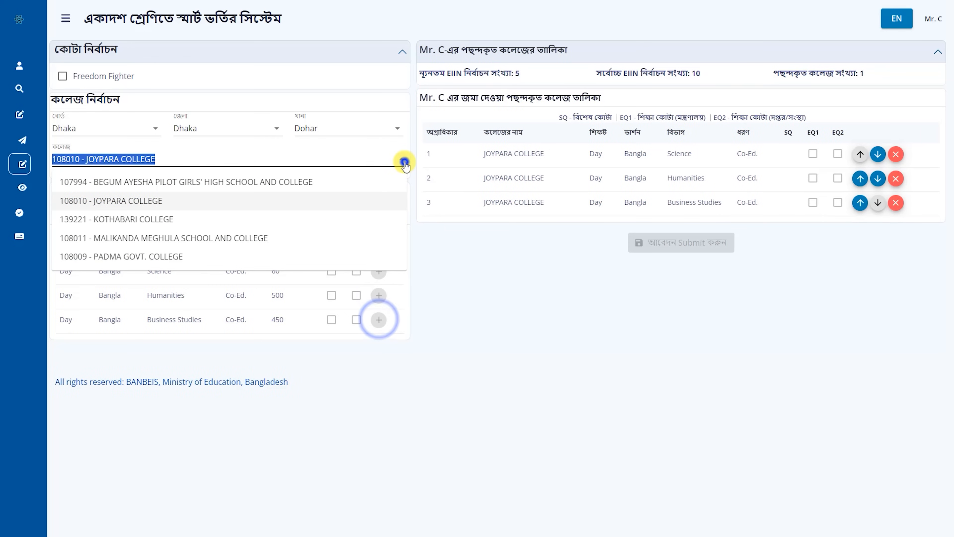
pyautogui.click(294, 257)
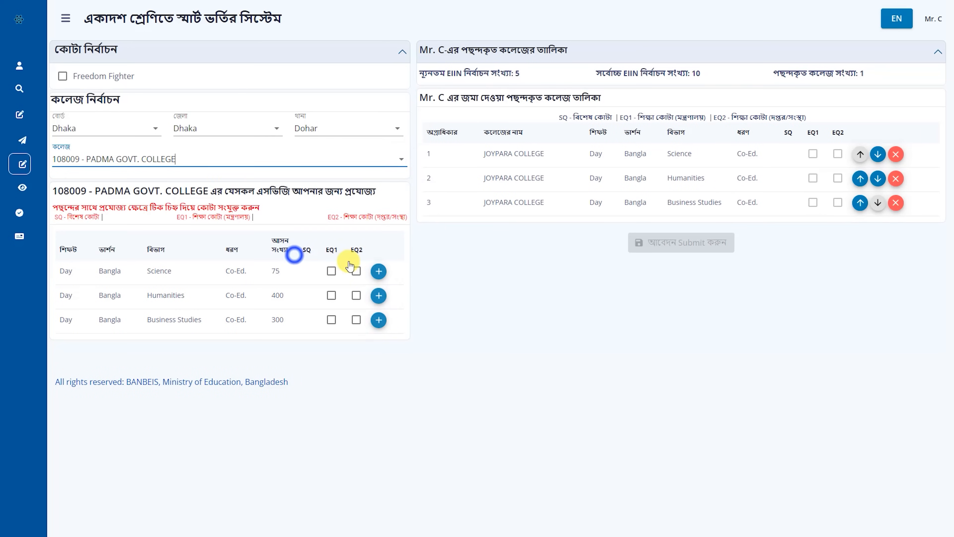
pyautogui.click(379, 271)
pyautogui.click(379, 295)
pyautogui.click(379, 319)
pyautogui.click(395, 159)
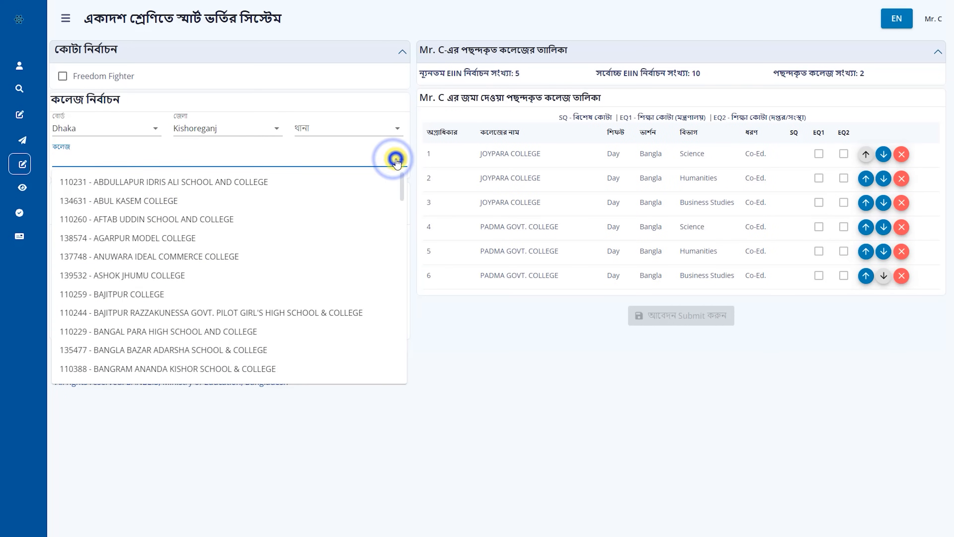
pyautogui.click(272, 312)
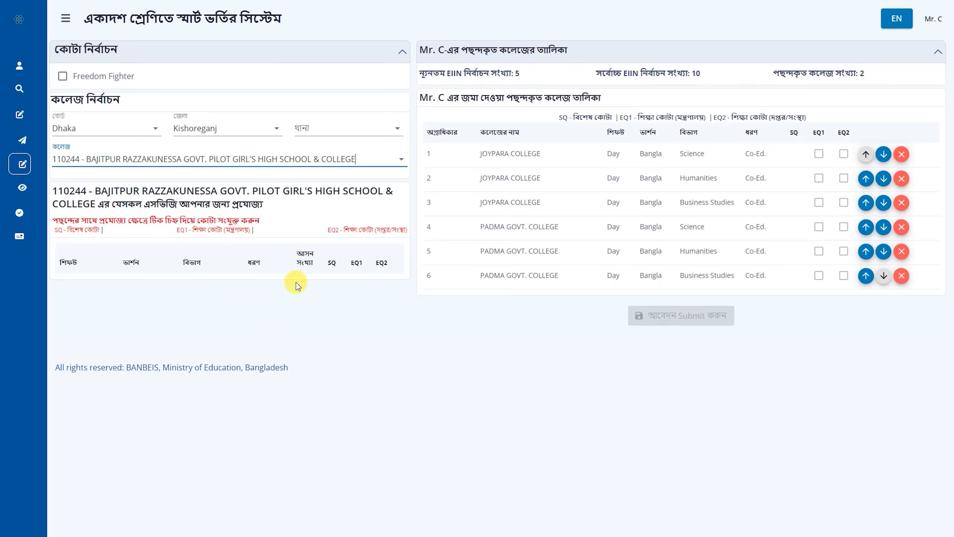
# Add ANUWARA IDEAL COMMERCE Business Studies, then BANGAL PARA Science and Humanities as choices 7–9
pyautogui.click(401, 159)
pyautogui.click(215, 255)
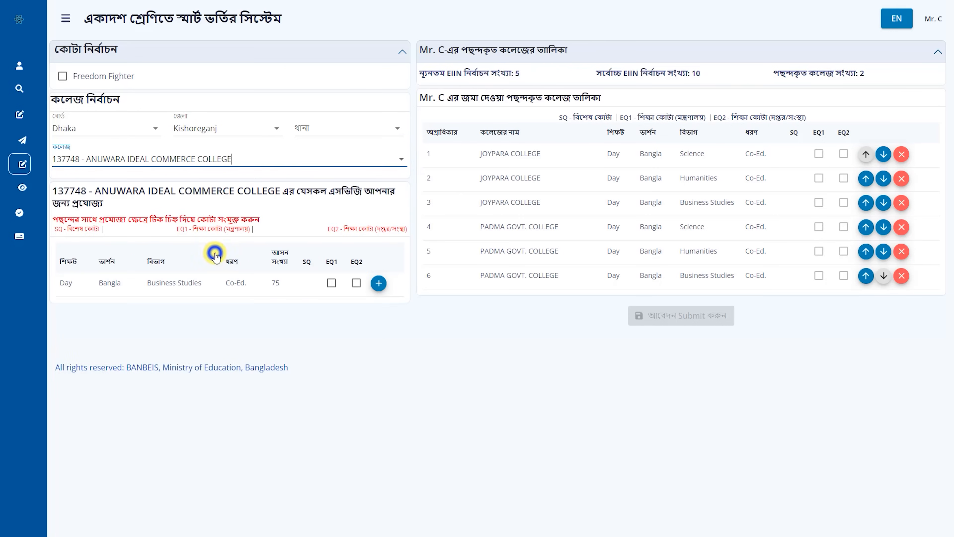
pyautogui.click(378, 284)
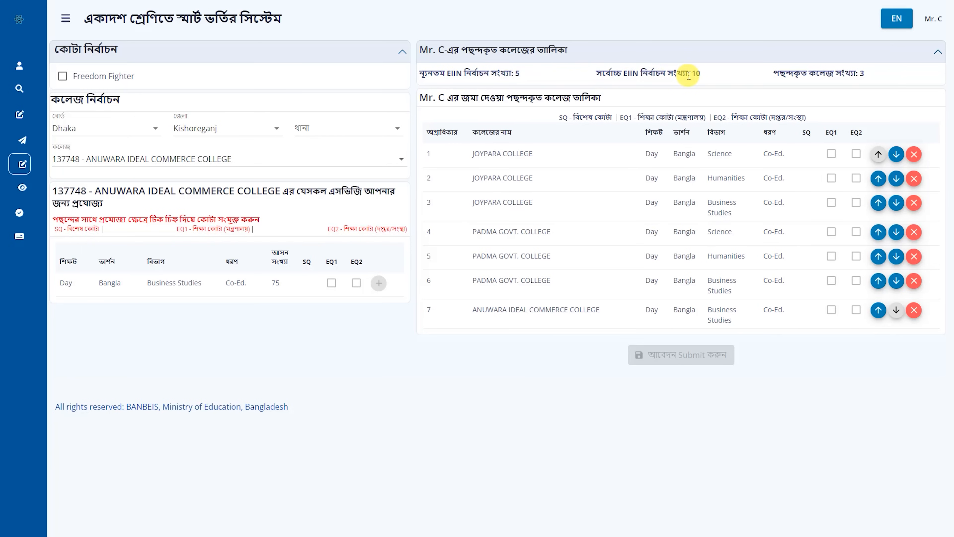
pyautogui.click(400, 158)
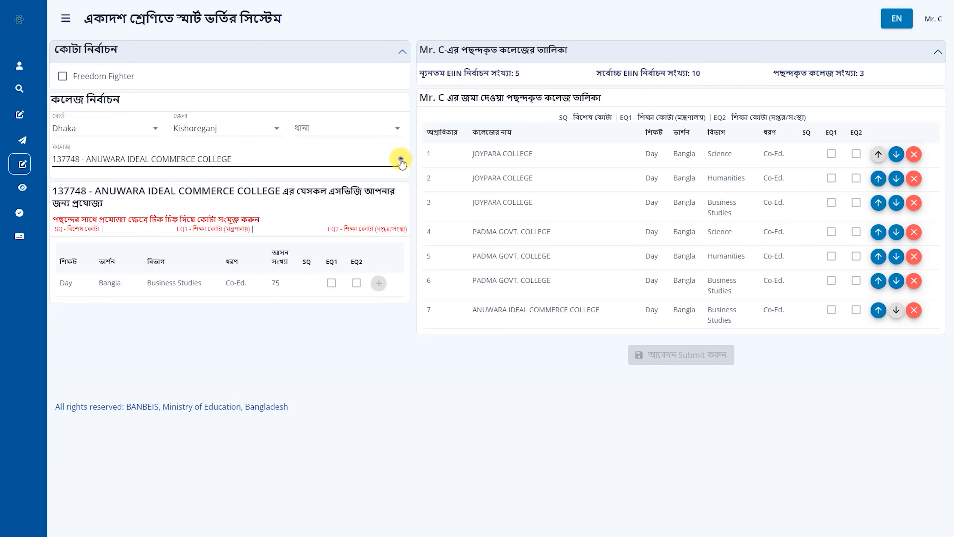
pyautogui.click(211, 332)
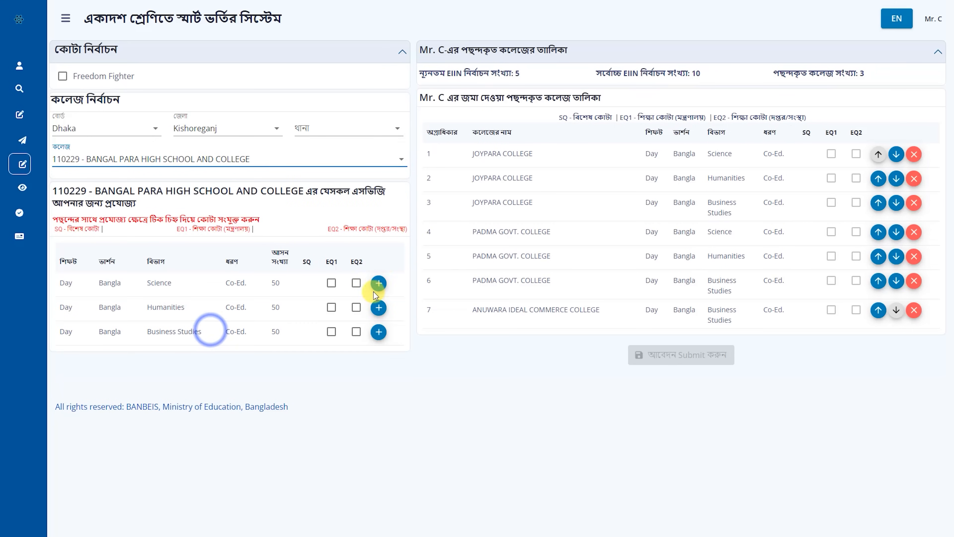
pyautogui.click(378, 283)
pyautogui.click(379, 307)
# Add BANGRAM ANANDA KISHOR SCHOOL & COLLEGE's Science, Humanities and Business Studies groups
pyautogui.click(400, 158)
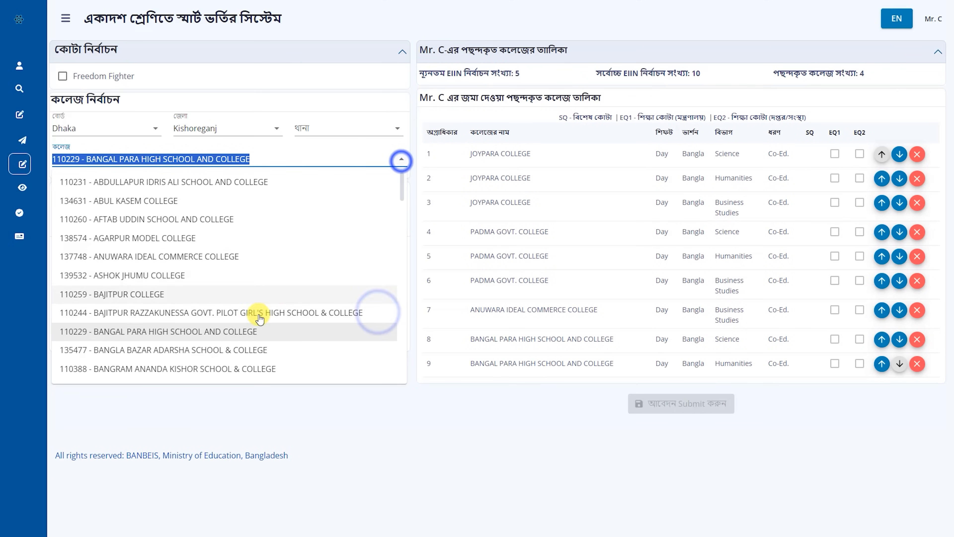
pyautogui.scroll(-3, 256, 314)
pyautogui.click(267, 269)
pyautogui.click(375, 283)
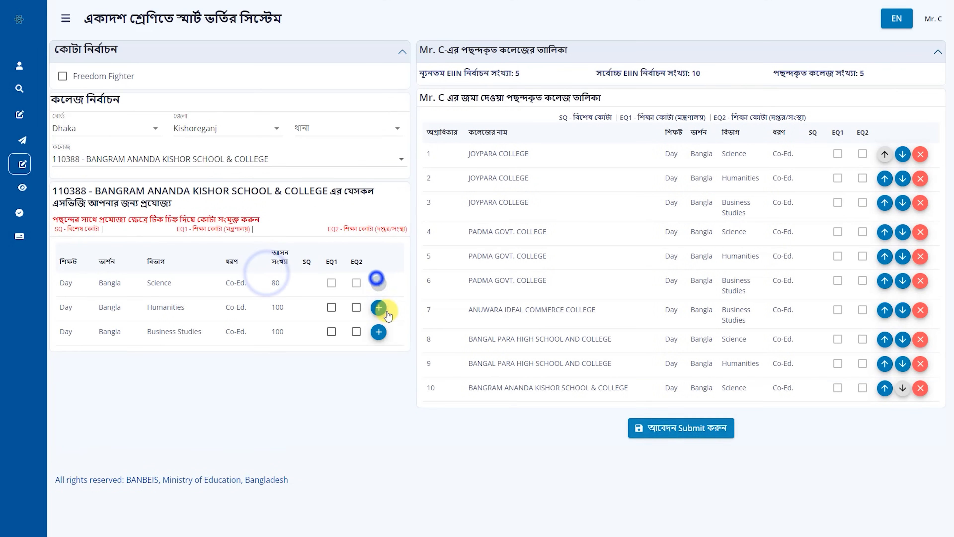
pyautogui.click(375, 307)
pyautogui.click(378, 331)
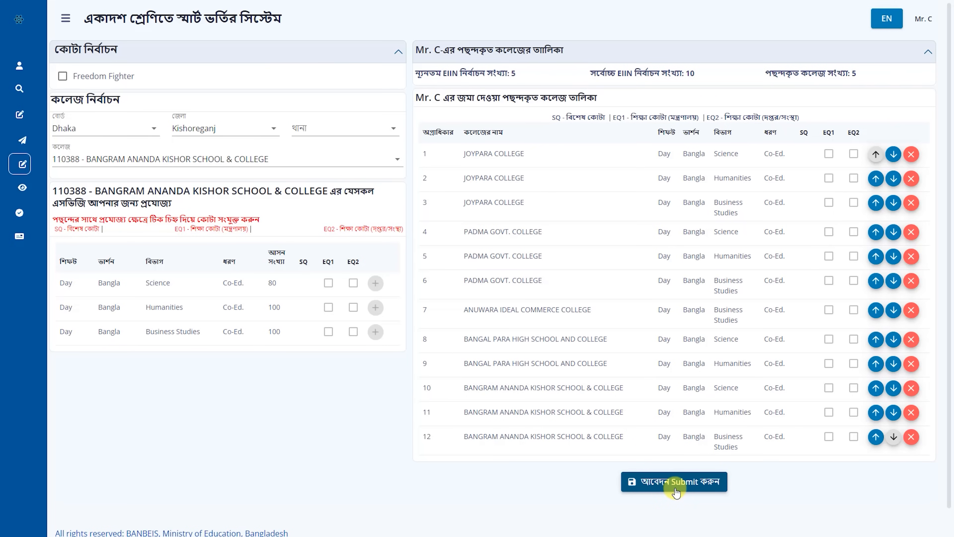
# Submit the twelve-choice application, confirm with এগিয়ে যান, and dismiss the success message
pyautogui.click(676, 483)
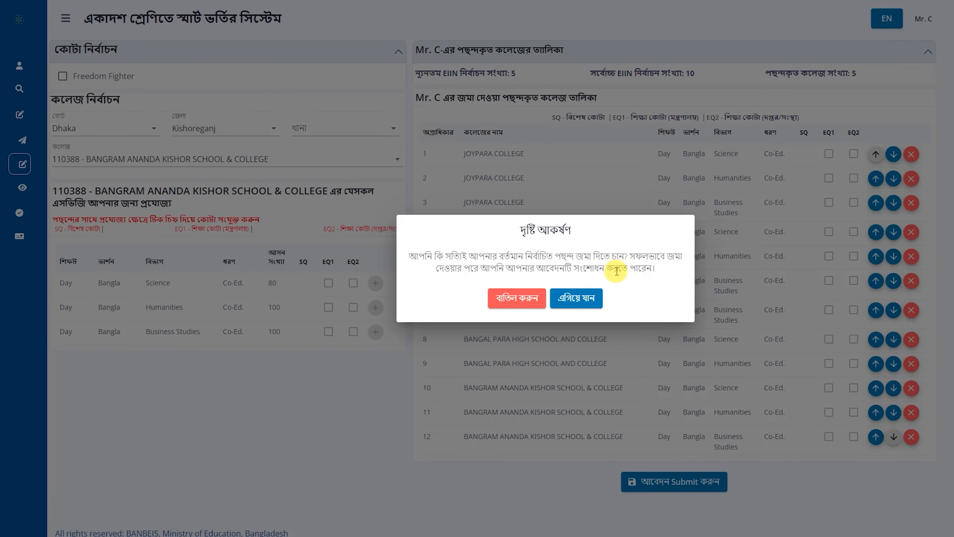
pyautogui.click(579, 301)
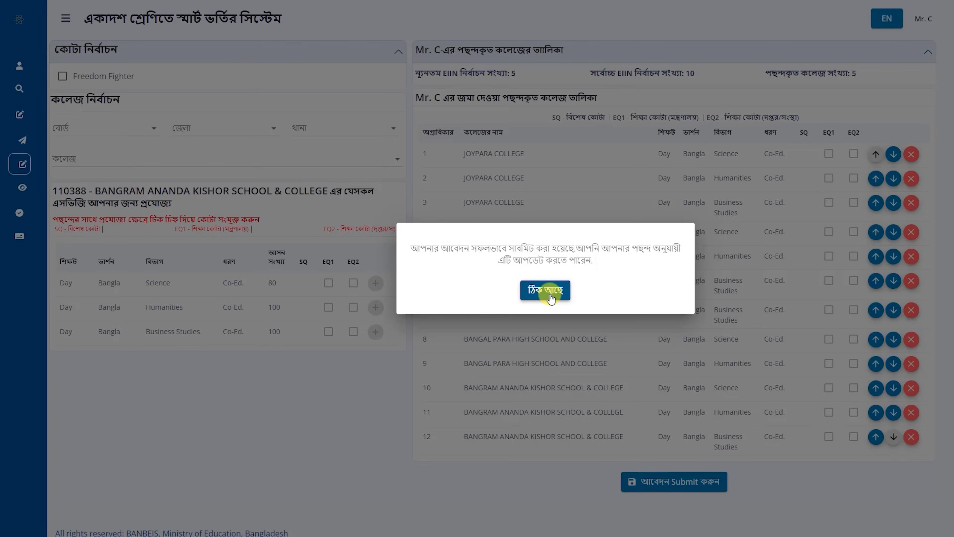
pyautogui.click(549, 291)
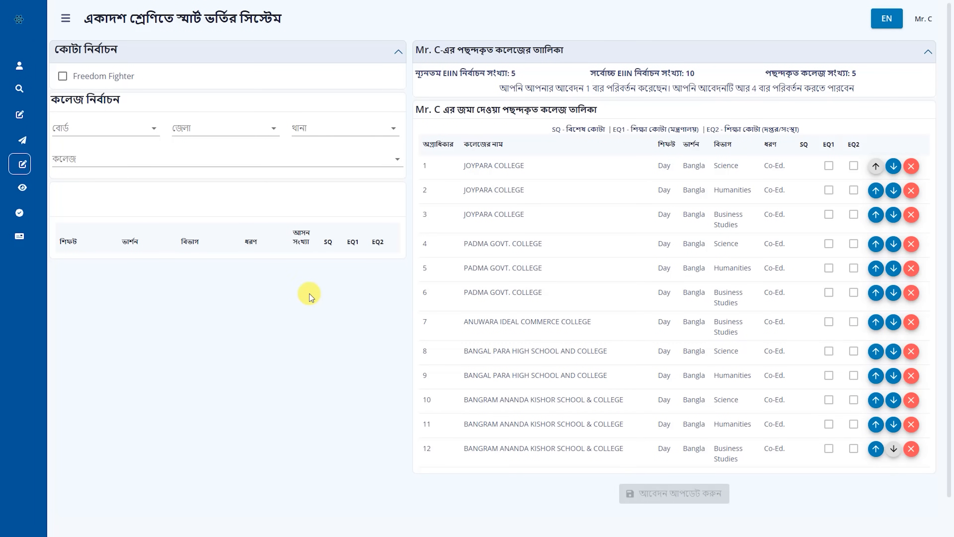
# Choose Dhaka board, Faridpur district, 136494 - AYSHA-SAMI COLLEGE, and add its Science group as choice 13
pyautogui.click(151, 130)
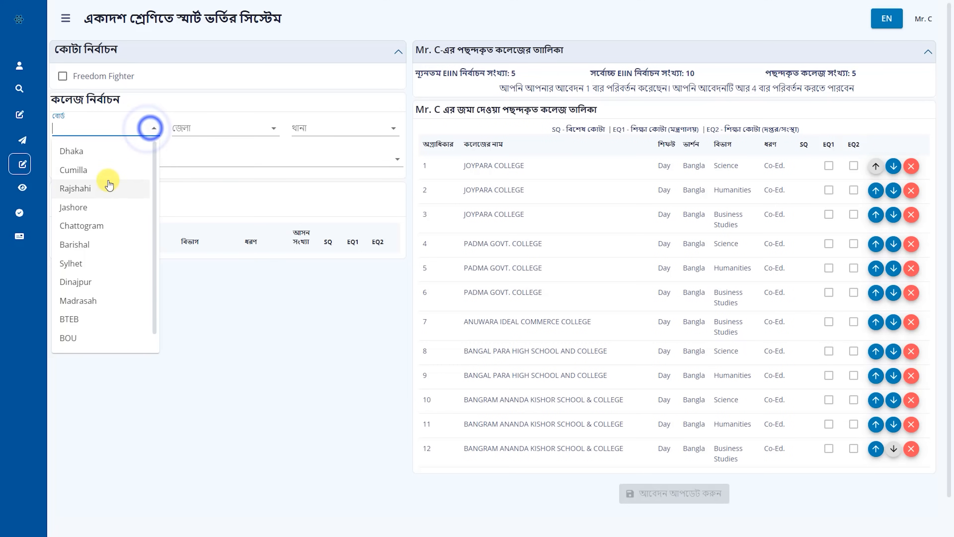
pyautogui.click(100, 153)
pyautogui.click(255, 138)
pyautogui.click(270, 187)
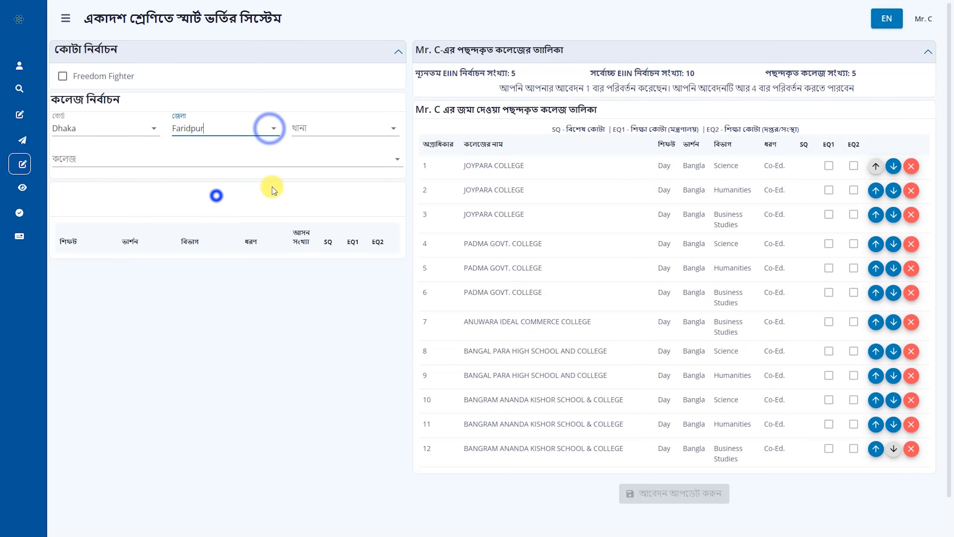
pyautogui.click(404, 162)
pyautogui.click(281, 277)
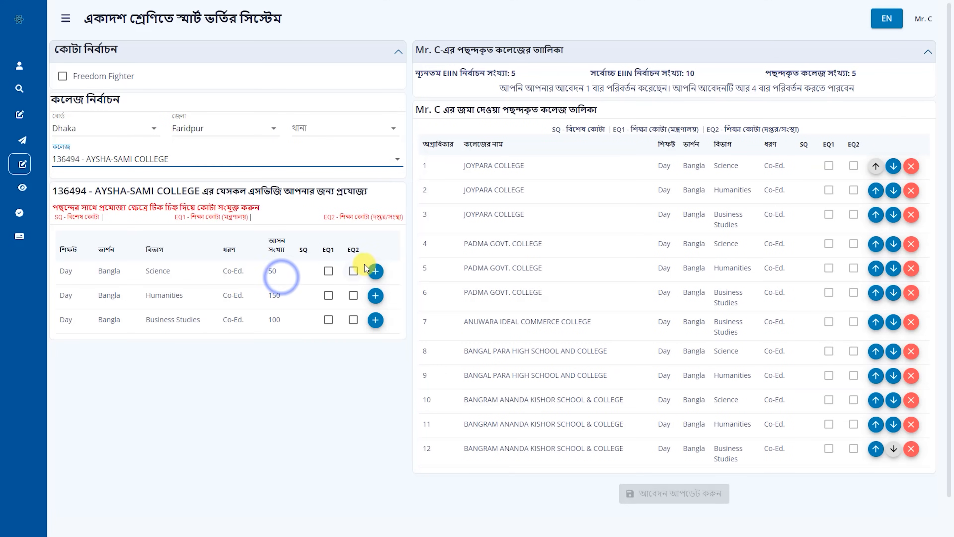
pyautogui.click(375, 270)
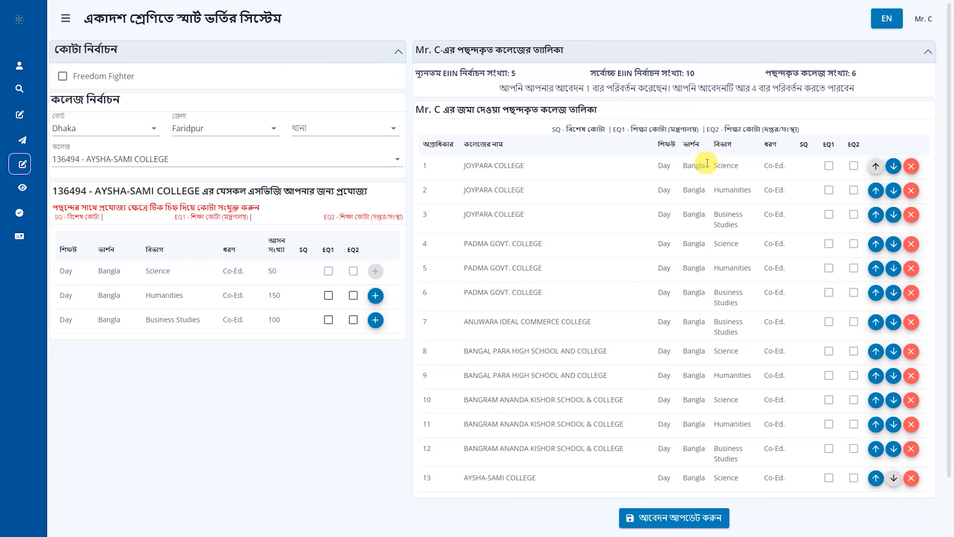
# Rank Humanities above Science for JOYPARA and PADMA, remove PADMA Business Studies, and save the update
pyautogui.click(895, 167)
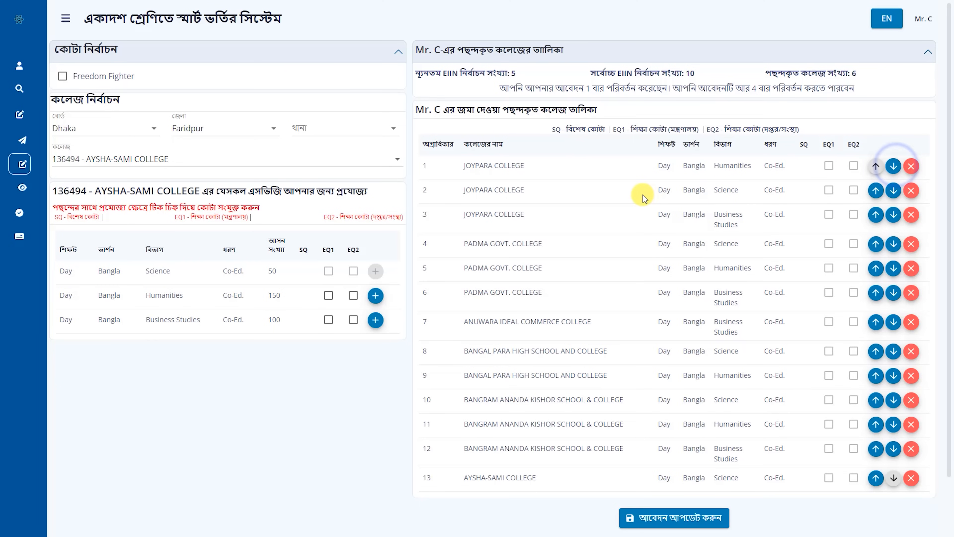
pyautogui.moveTo(654, 189); pyautogui.dragTo(777, 190)
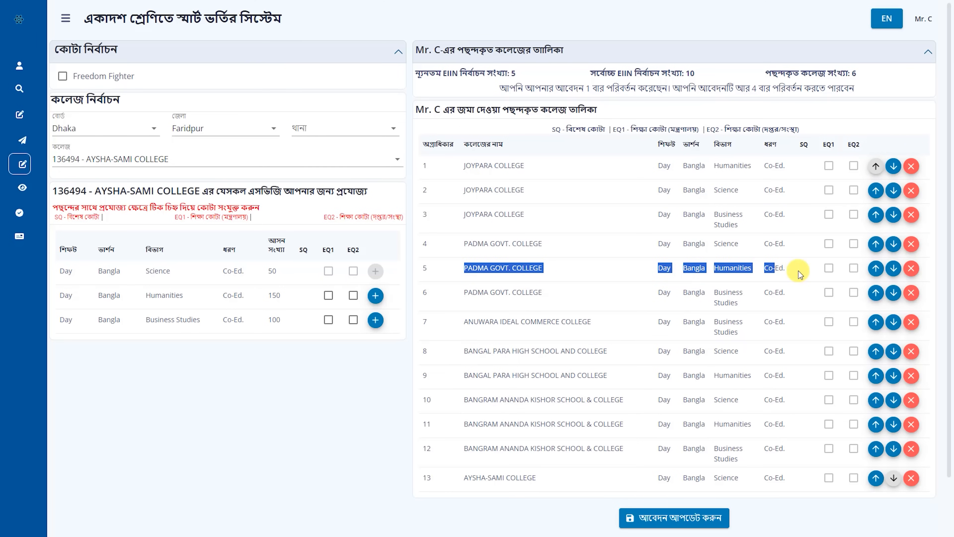
pyautogui.click(875, 268)
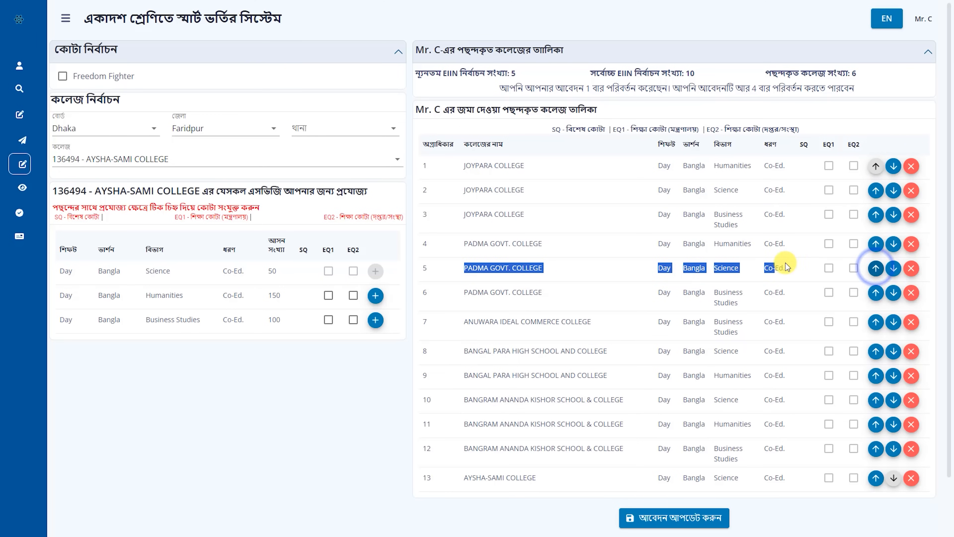
pyautogui.click(735, 246)
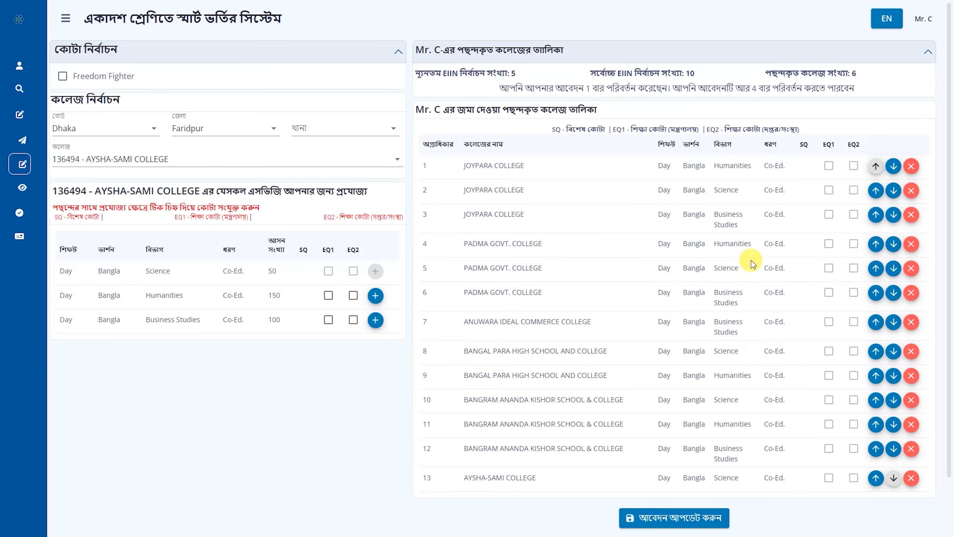
pyautogui.click(911, 293)
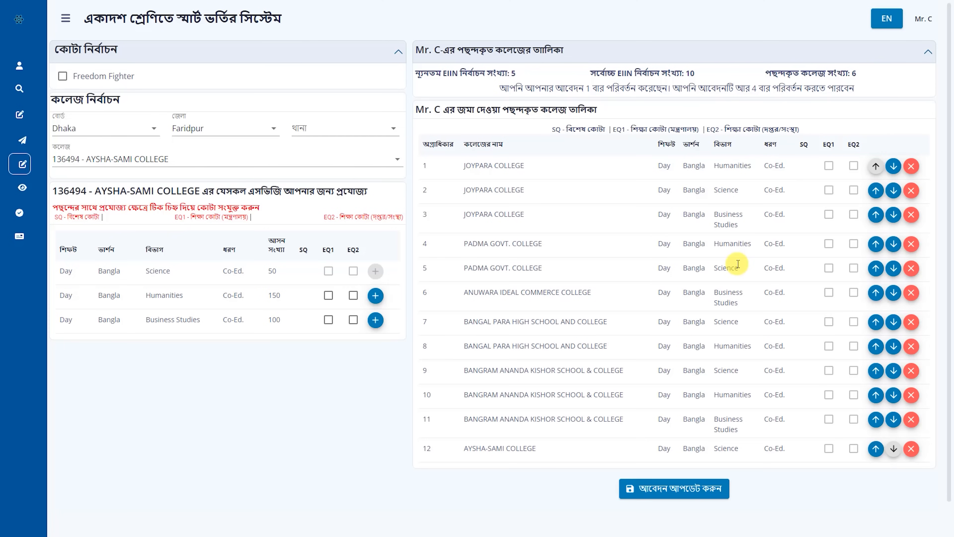
pyautogui.click(684, 495)
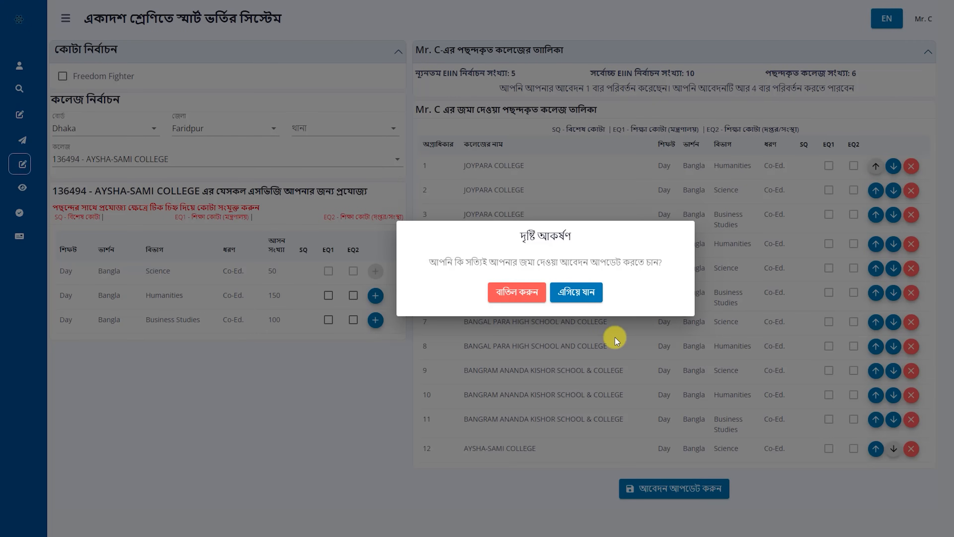
# Confirm the update and review the twelve ranked choices on the View Application page
pyautogui.click(580, 295)
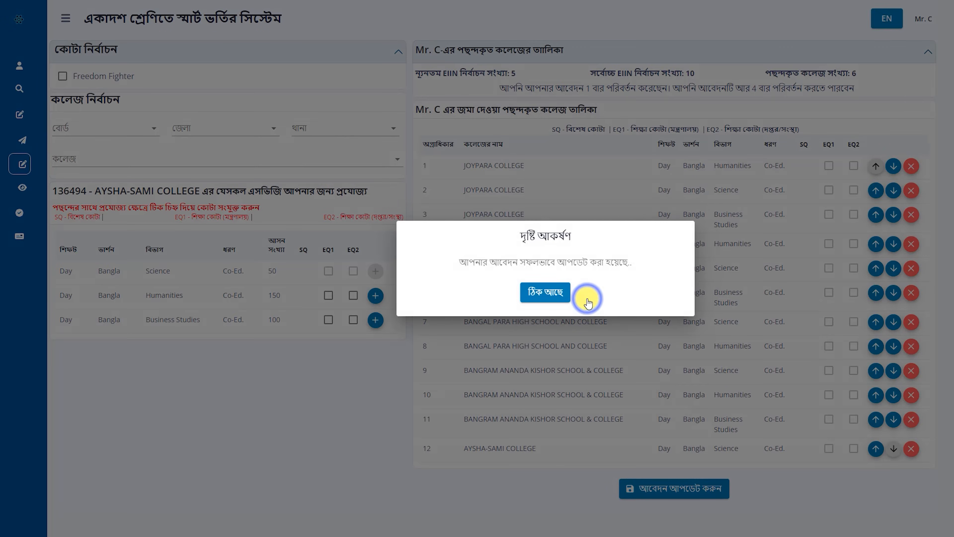
pyautogui.click(558, 300)
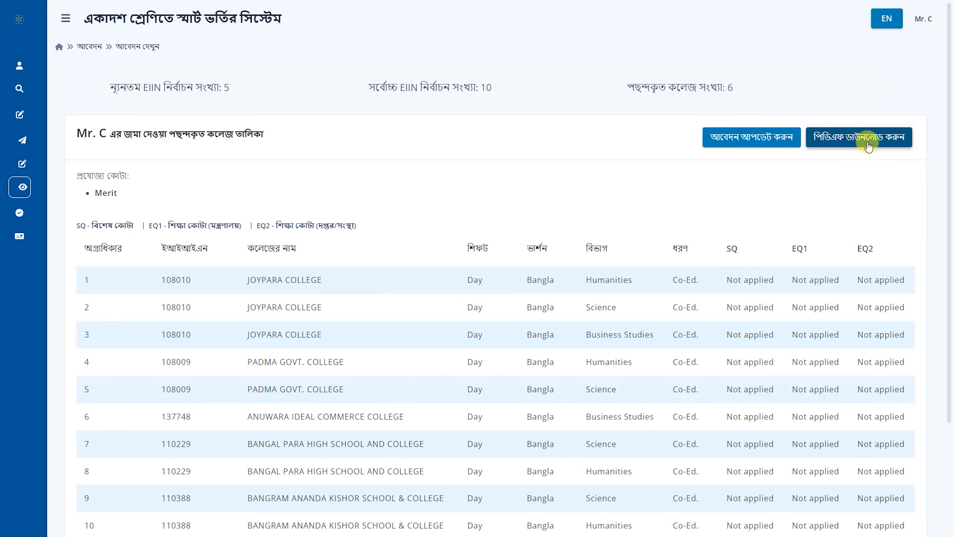
pyautogui.scroll(-3, 694, 308)
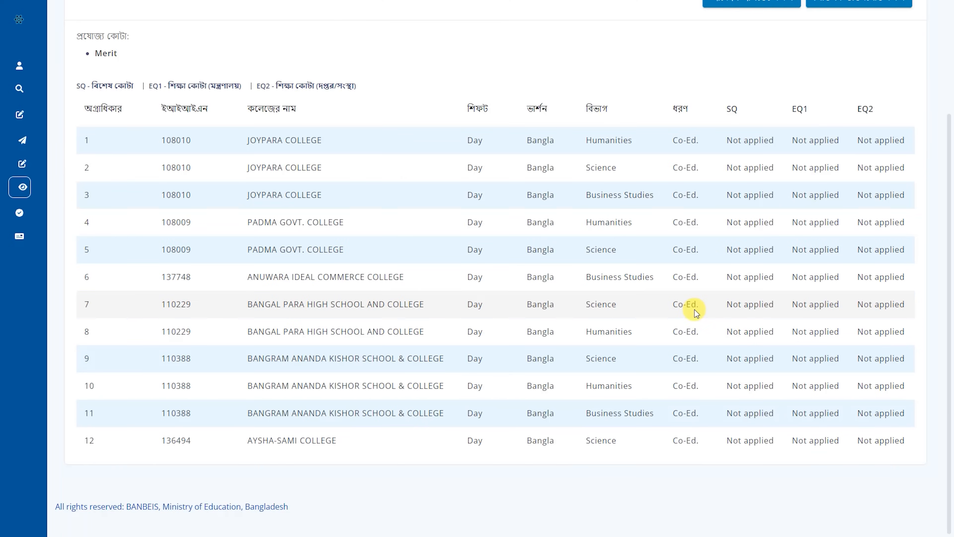
pyautogui.scroll(3, 693, 306)
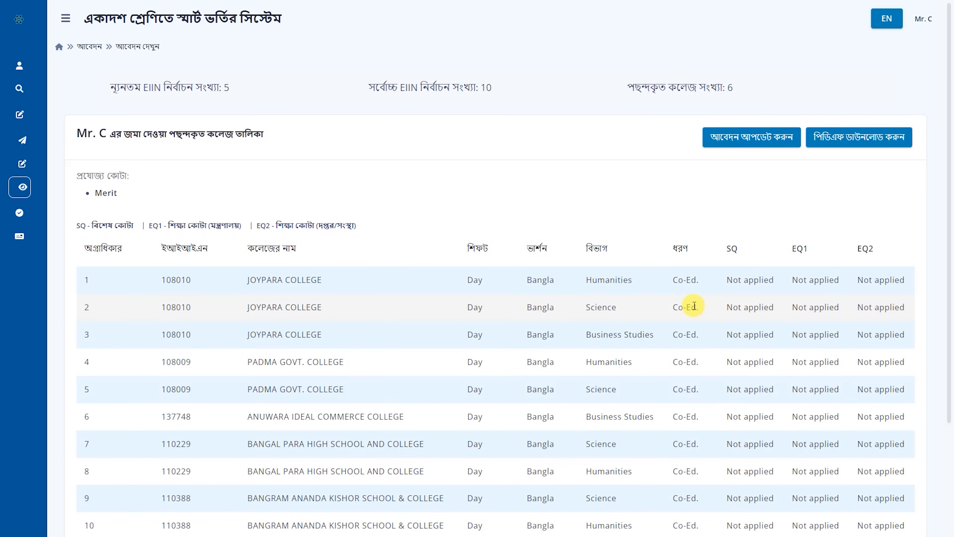